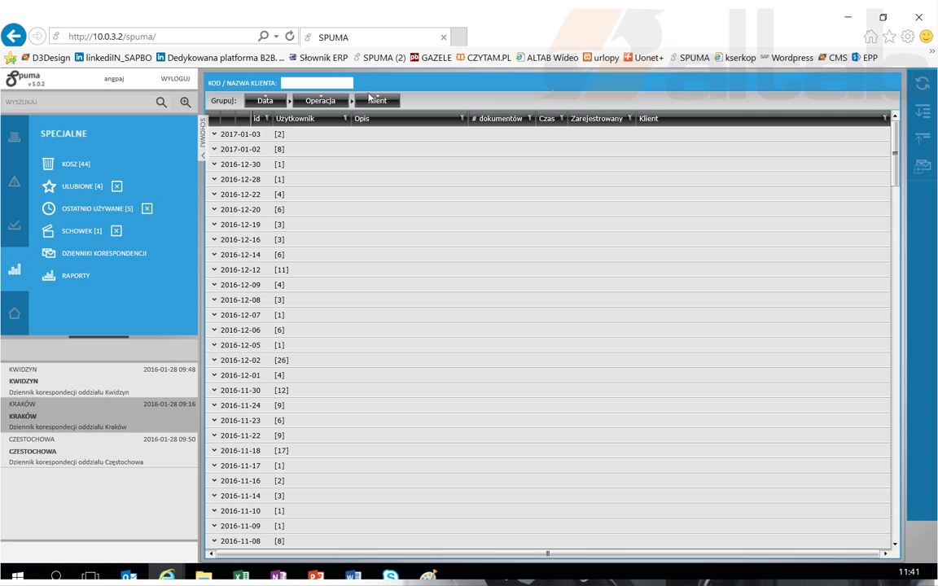
# Add Zarejestrowany and Użytkownik as further grouping levels of the Kraków correspondence journal, following Klient
pyautogui.moveTo(373, 101)
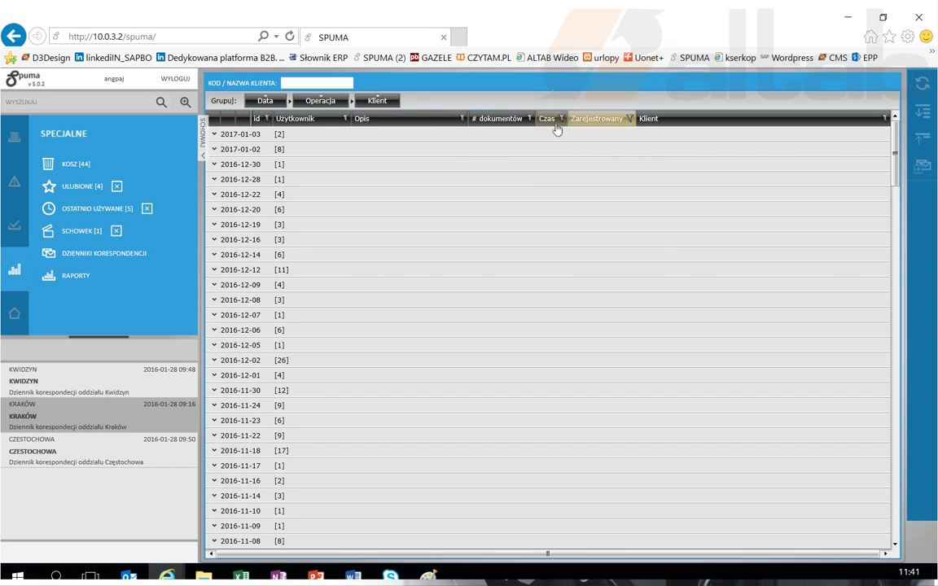
pyautogui.moveTo(574, 120); pyautogui.dragTo(459, 104)
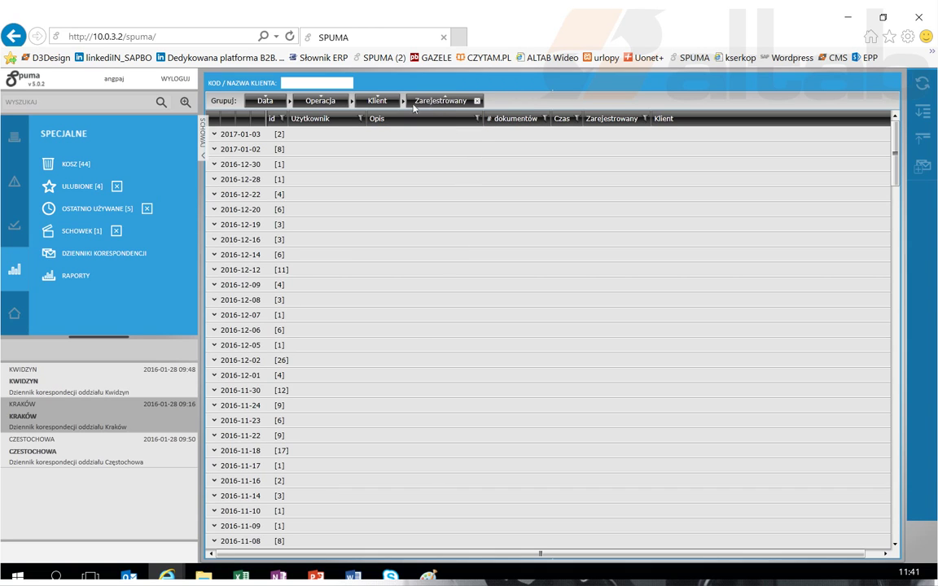
pyautogui.moveTo(313, 118); pyautogui.dragTo(550, 102)
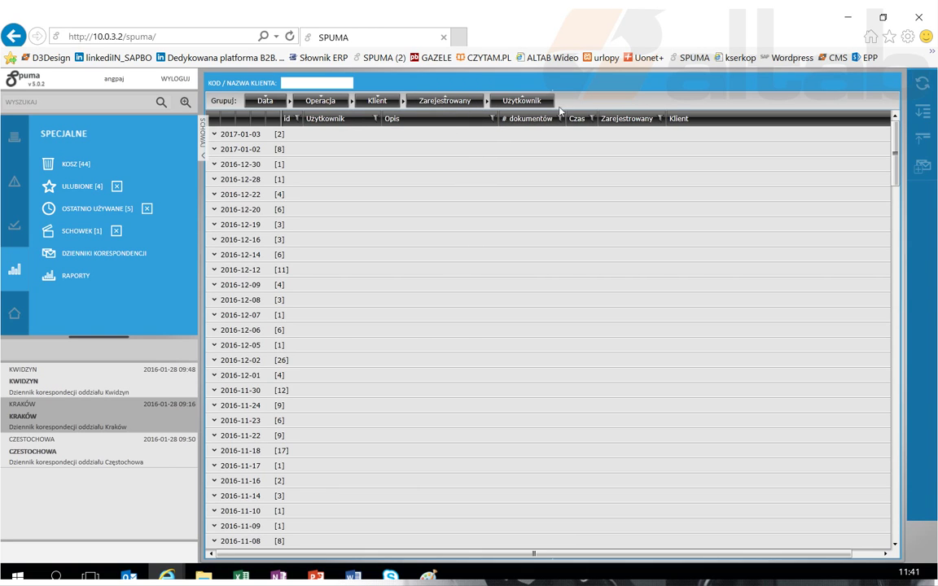
# Remove the Użytkownik, Zarejestrowany and Klient grouping levels so the journal is grouped only by Data and Operacja
pyautogui.click(548, 100)
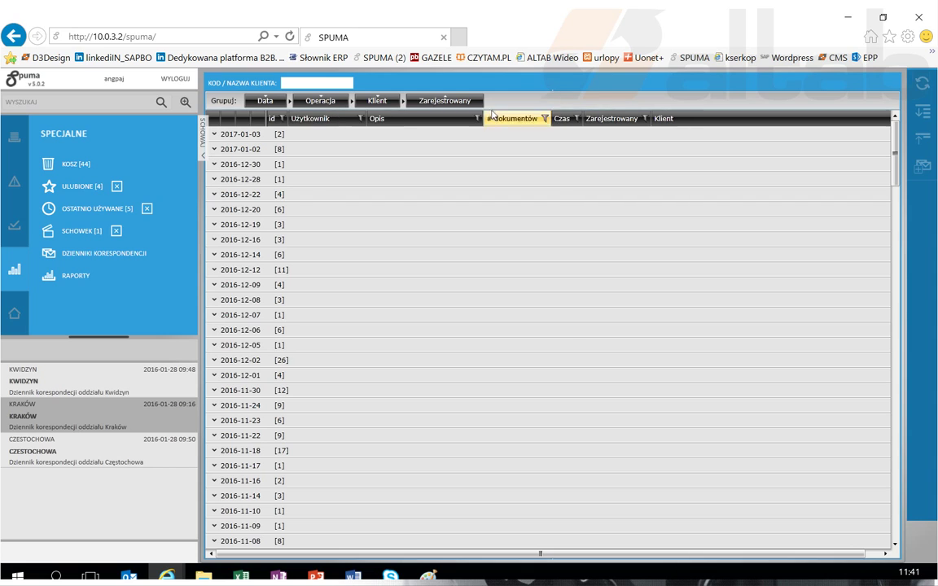
pyautogui.click(479, 99)
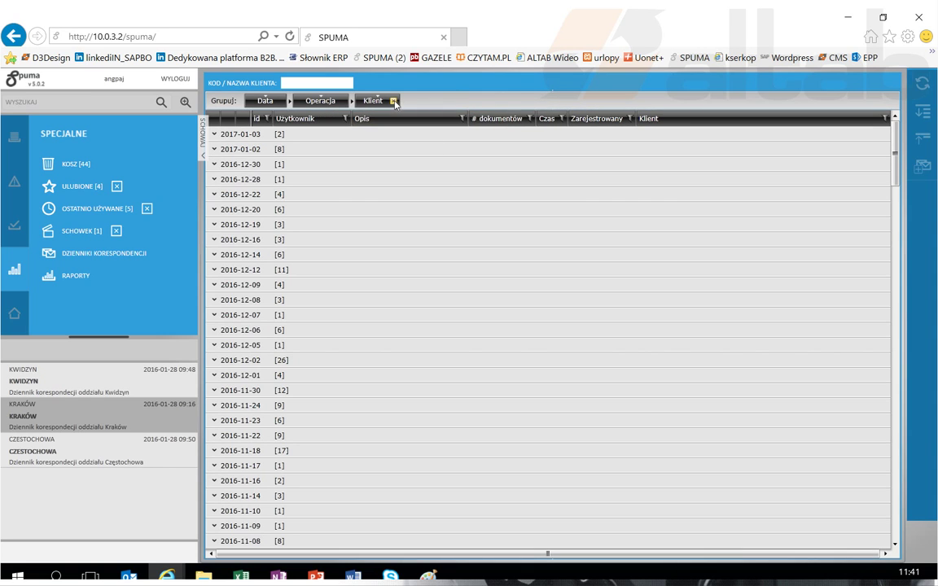
pyautogui.click(362, 101)
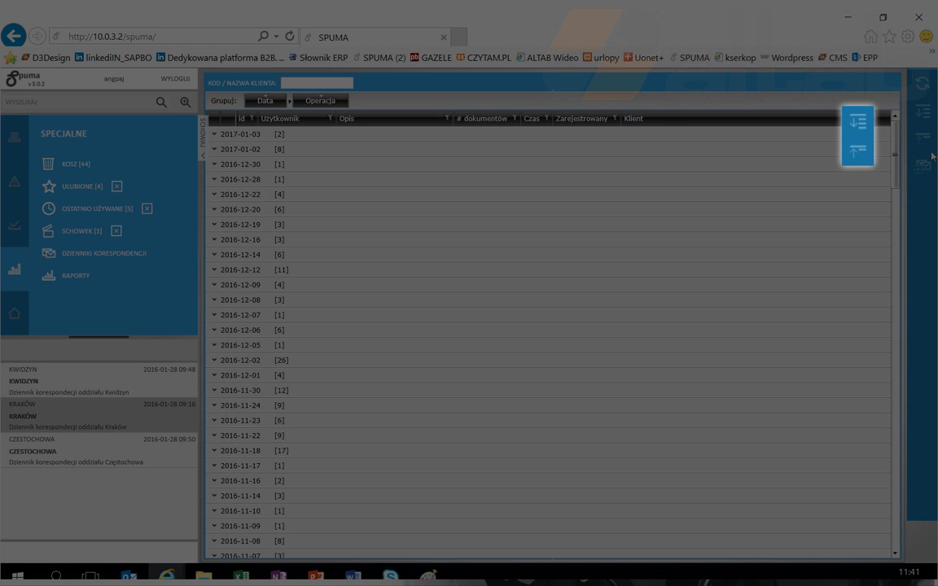
# Expand all groups of the journal at once and collapse them all again
pyautogui.click(922, 111)
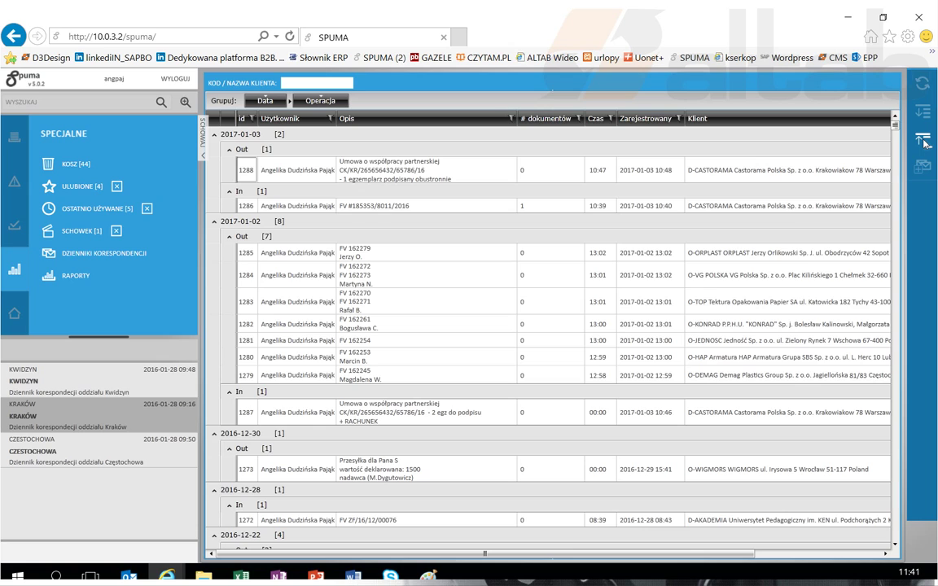
pyautogui.click(923, 142)
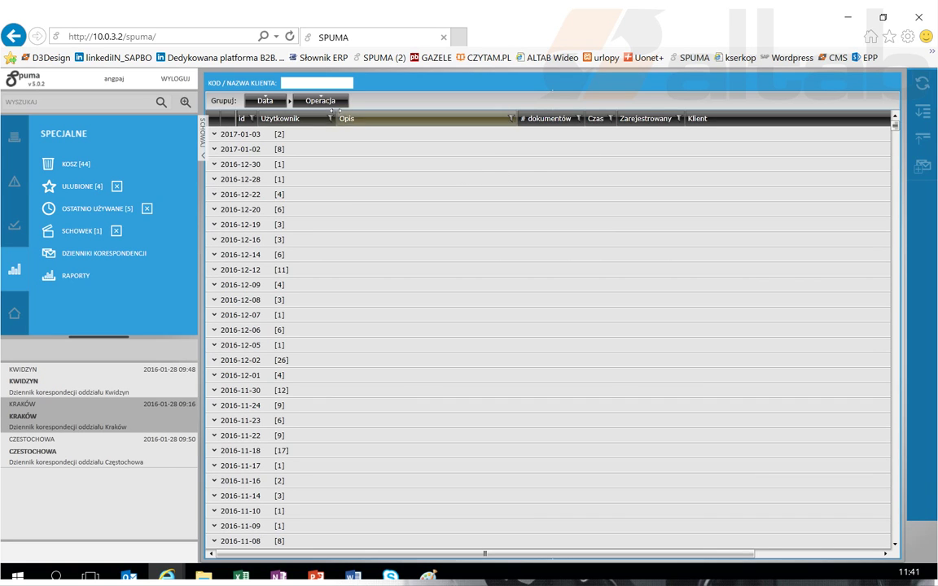
# Expand the 2017-01-03 group with its Out and In subgroups and the 2017-01-02 group, and view the outgoing Castorama agreement entry's details
pyautogui.click(213, 134)
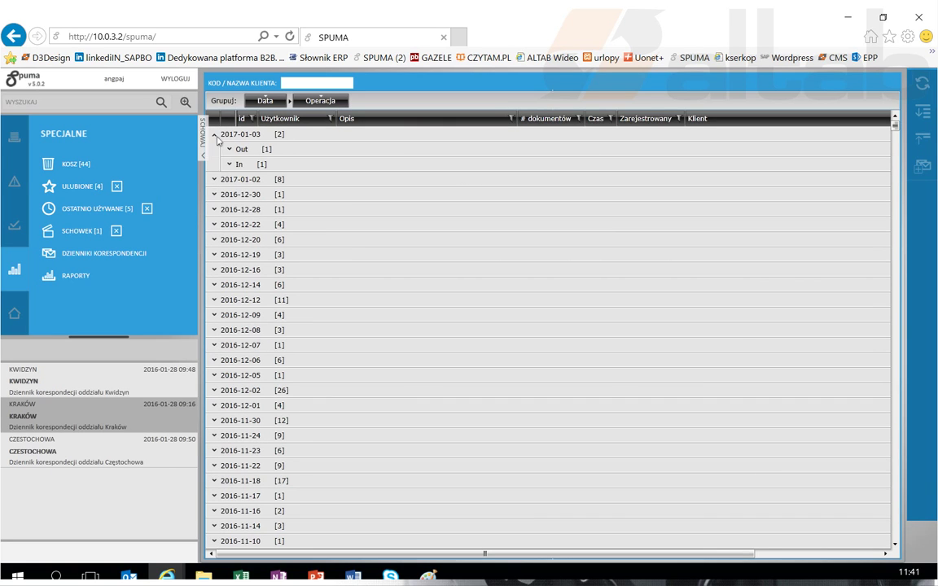
pyautogui.click(214, 179)
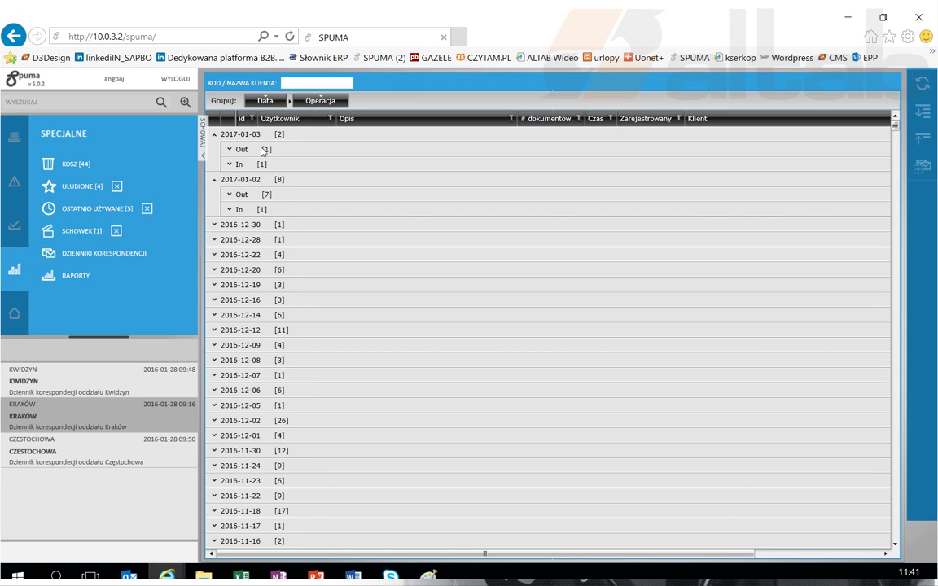
pyautogui.click(229, 149)
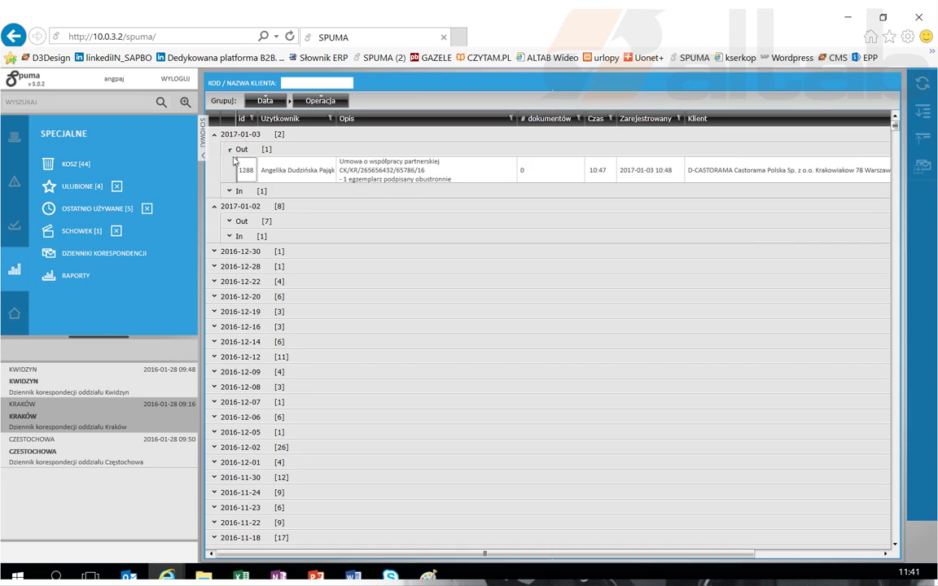
pyautogui.click(239, 191)
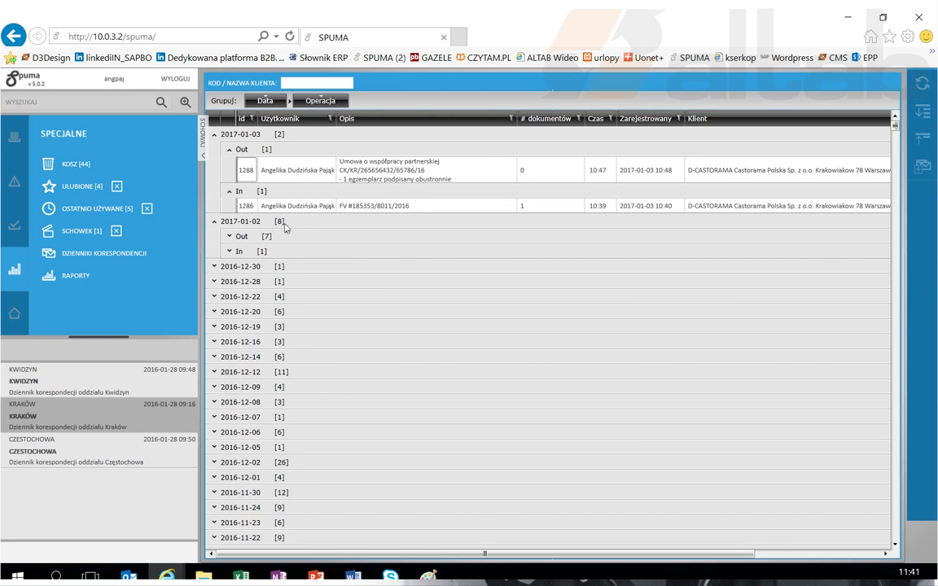
pyautogui.doubleClick(354, 170)
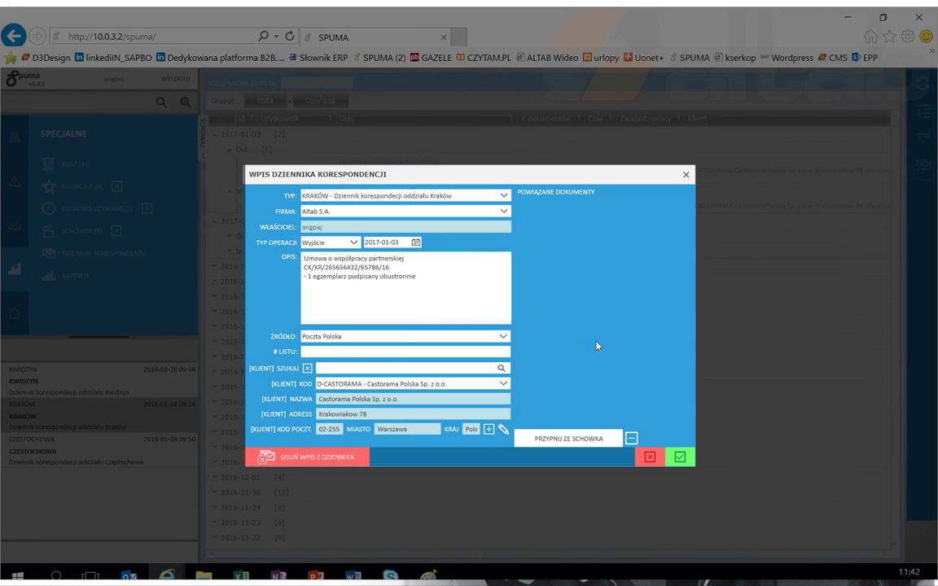
pyautogui.click(686, 174)
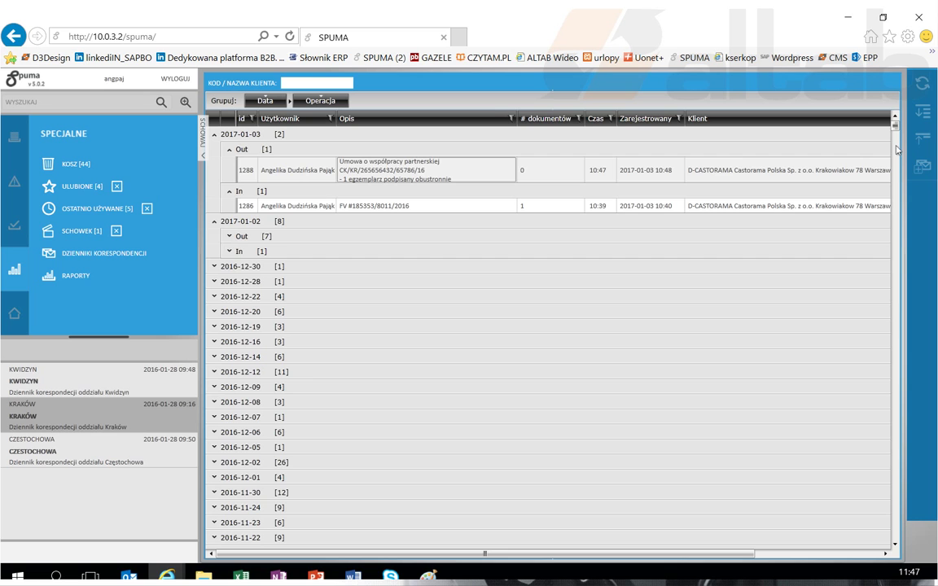
# Create a Kraków journal entry with operation type Wejście, description "FV ITAXI" and source Poczta Polska
pyautogui.click(922, 165)
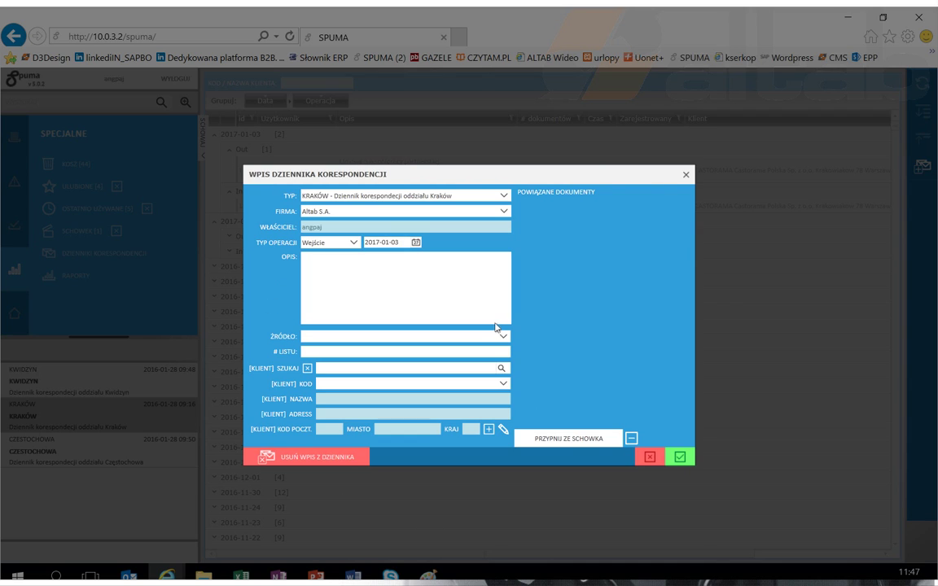
pyautogui.click(341, 246)
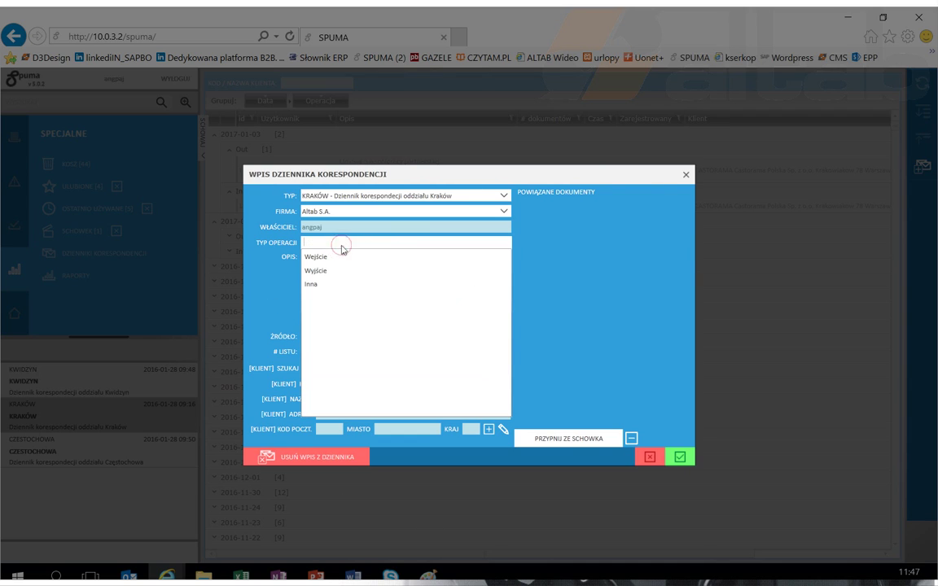
pyautogui.click(327, 257)
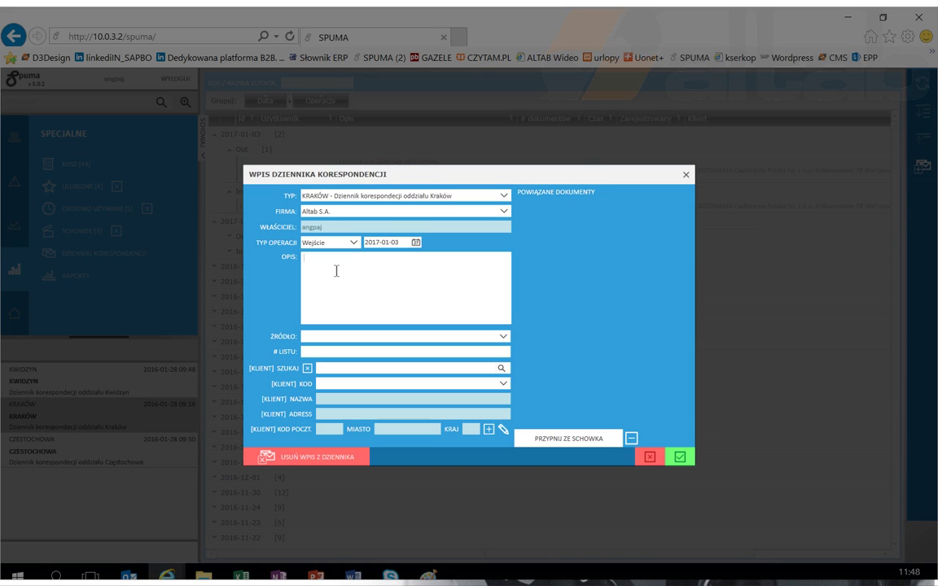
pyautogui.write('FV ITAXI')
pyautogui.click(324, 338)
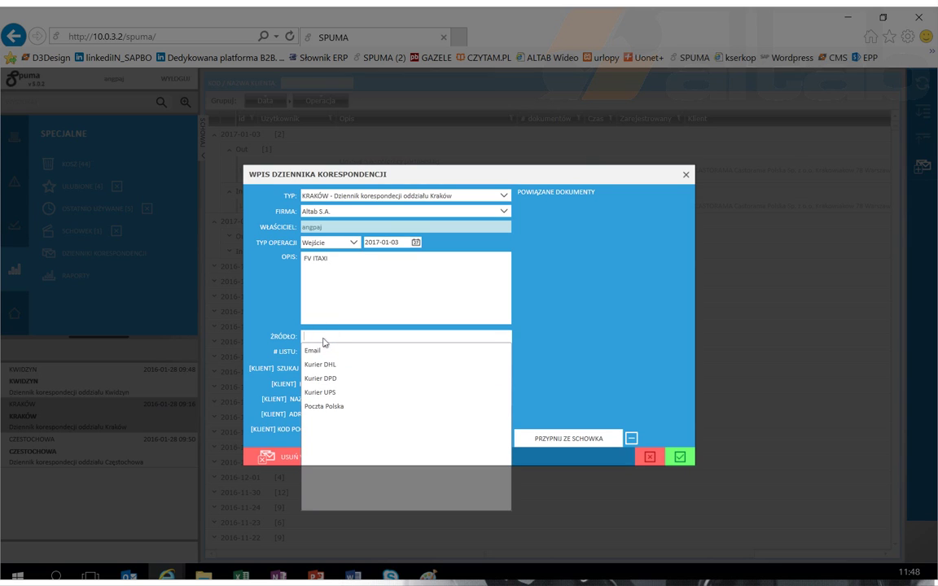
pyautogui.click(323, 406)
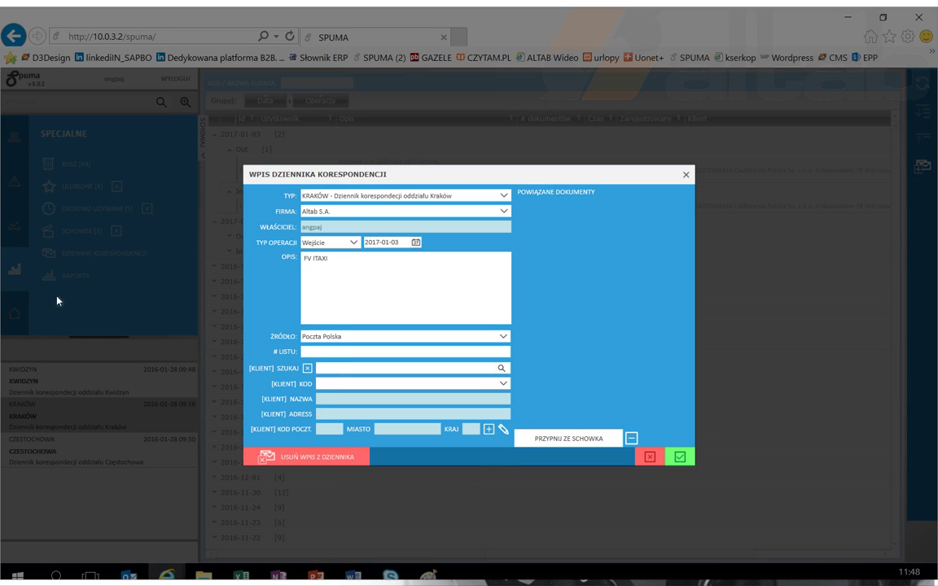
# Search the clients for "TAXI", assign D-ITAXI - iTaxi.pl Sp. z o.o. to the entry and save it
pyautogui.click(328, 354)
pyautogui.click(333, 372)
pyautogui.write('TAXI')
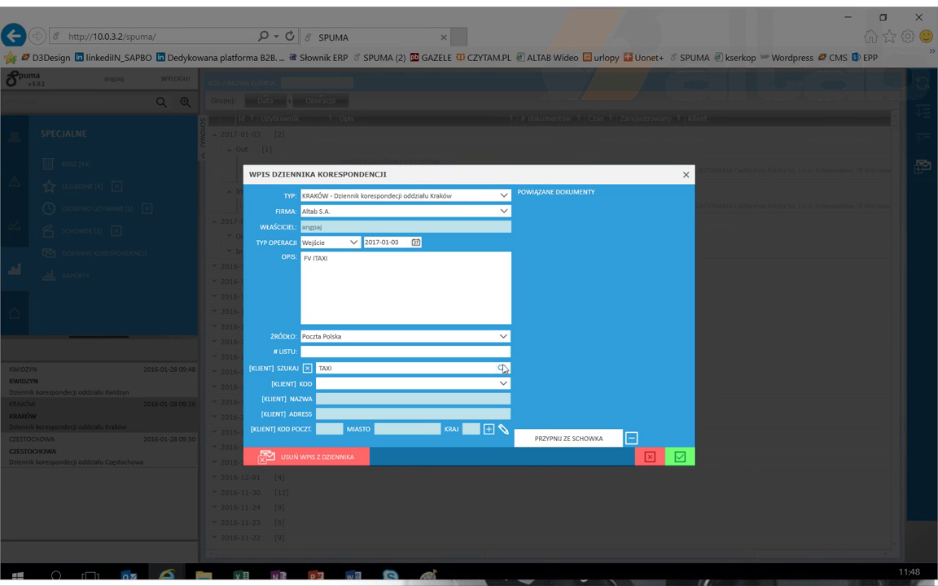
pyautogui.click(502, 369)
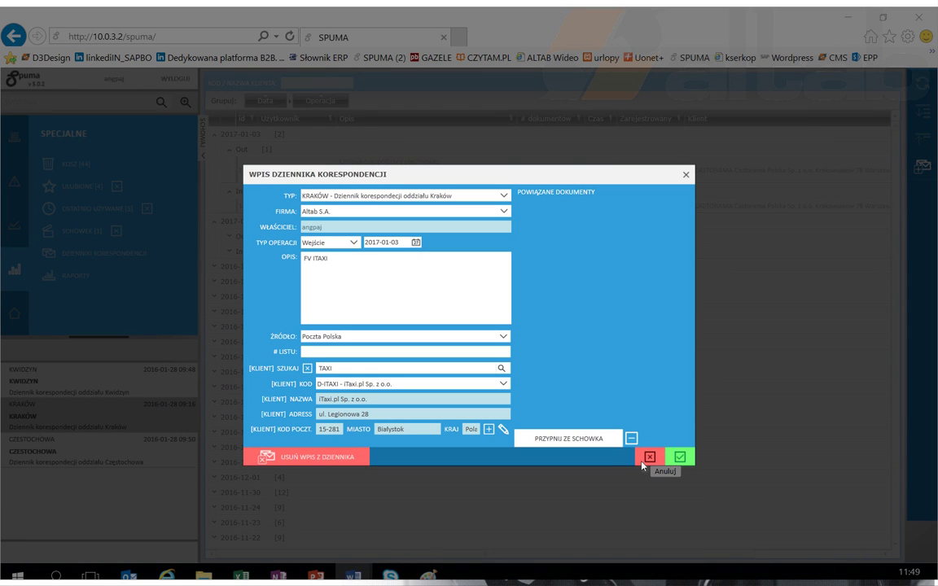
pyautogui.click(679, 457)
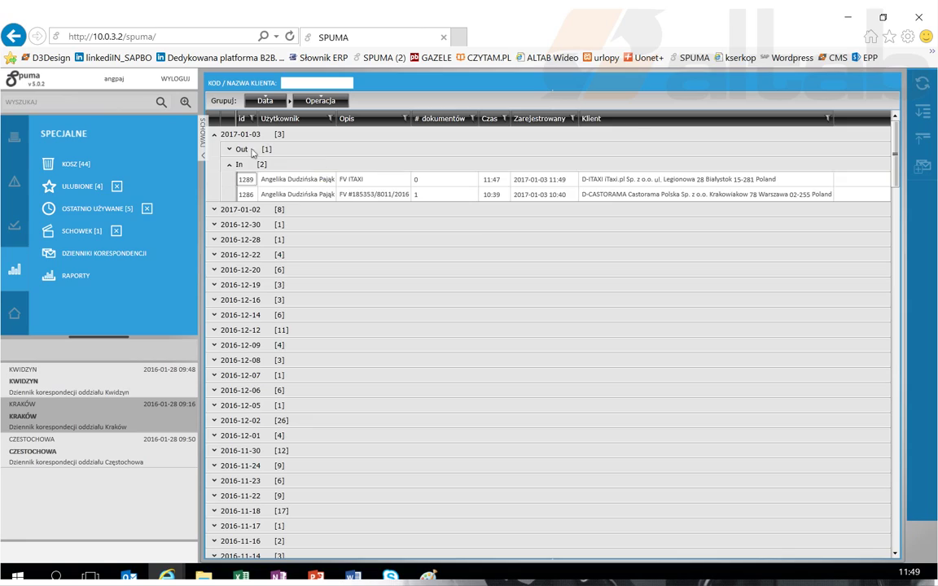
# Expand the Out subgroup of 2017-01-03 and examine the new FV ITAXI entry in the In subgroup
pyautogui.click(249, 152)
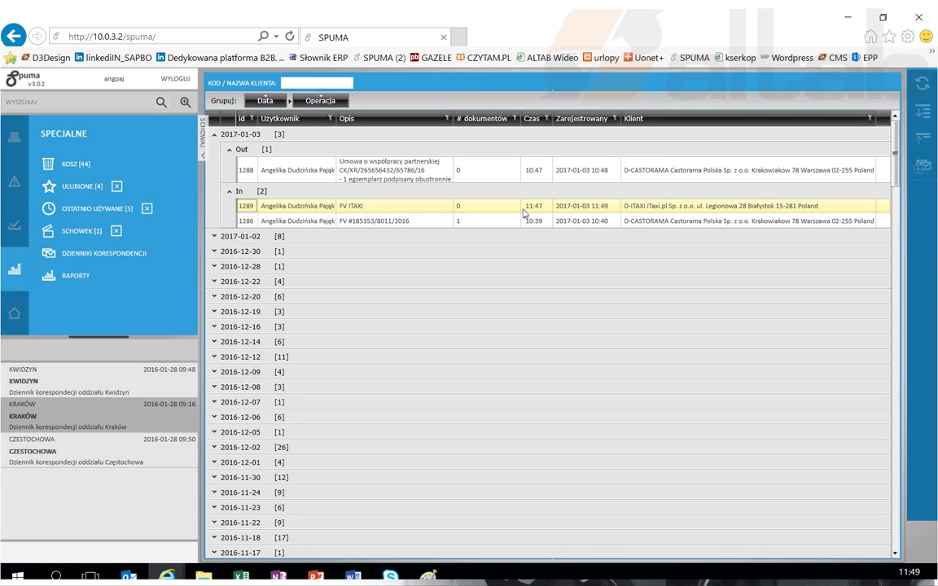
pyautogui.click(447, 206)
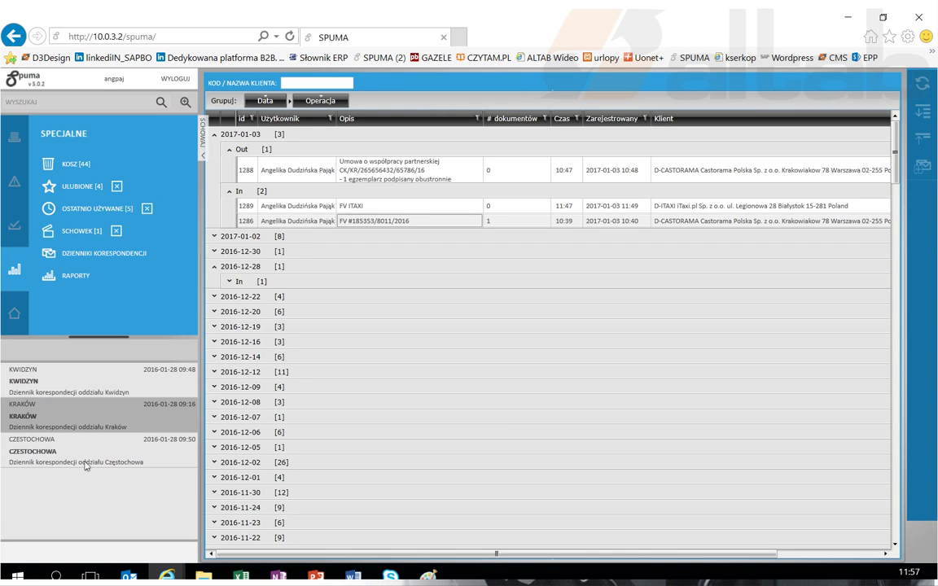
# Open the incoming Castorama invoice entry of 2017-01-03, preview its linked document DOCUMENT20161102 and close the entry without changes
pyautogui.click(411, 223)
pyautogui.doubleClick(411, 224)
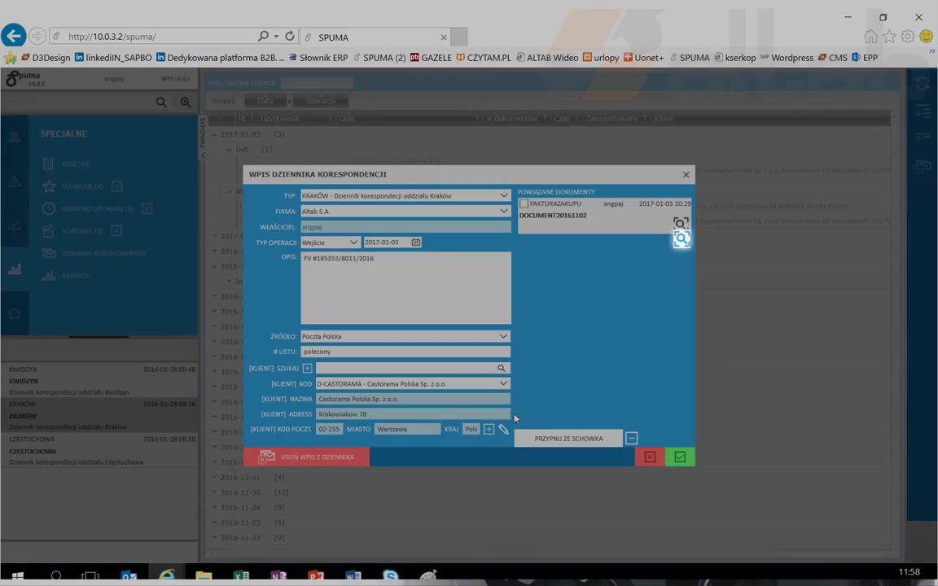
pyautogui.click(680, 238)
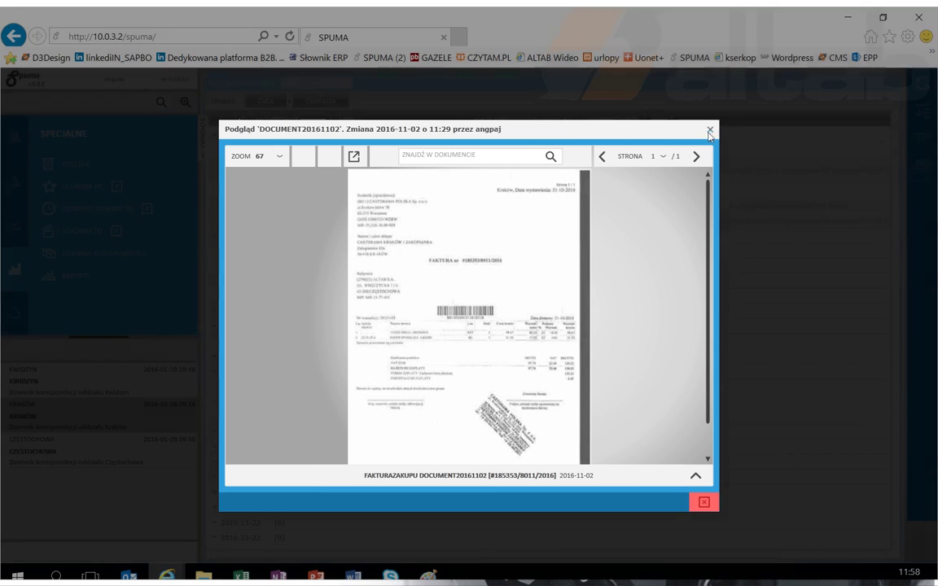
pyautogui.press('Escape')
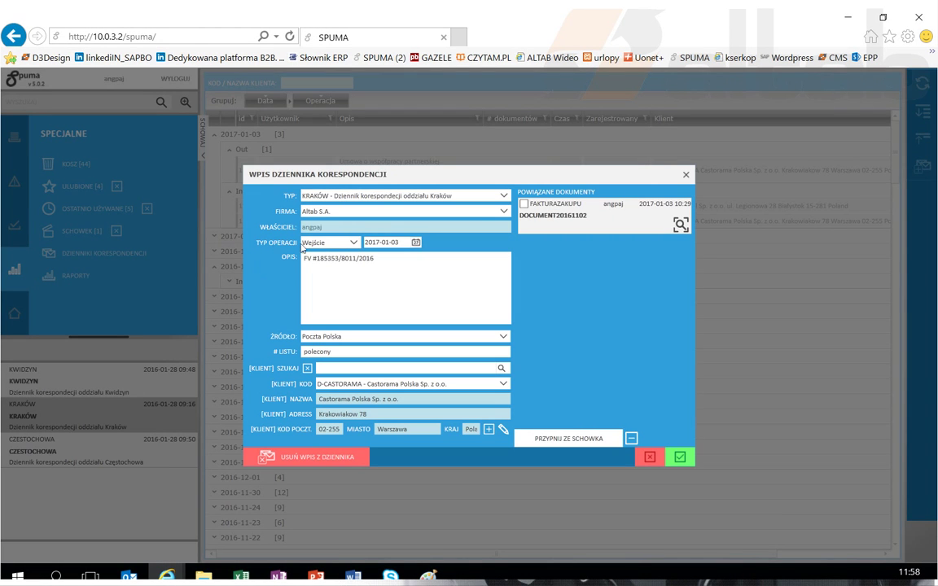
pyautogui.click(649, 457)
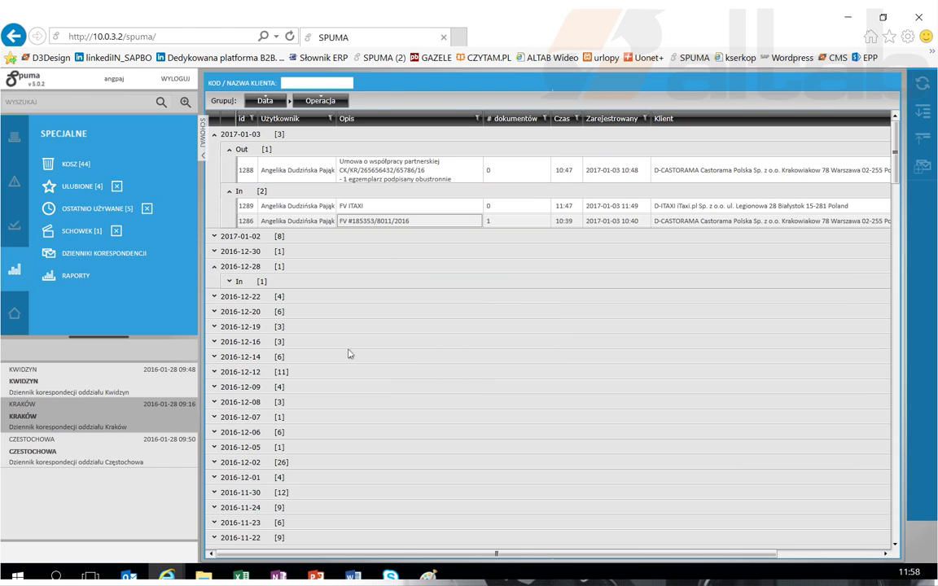
# Open the D-ITAXI purchase invoice dated 2017-01-02 from the DO SPRAWDZENIA documents of the Sekretariat
pyautogui.click(22, 136)
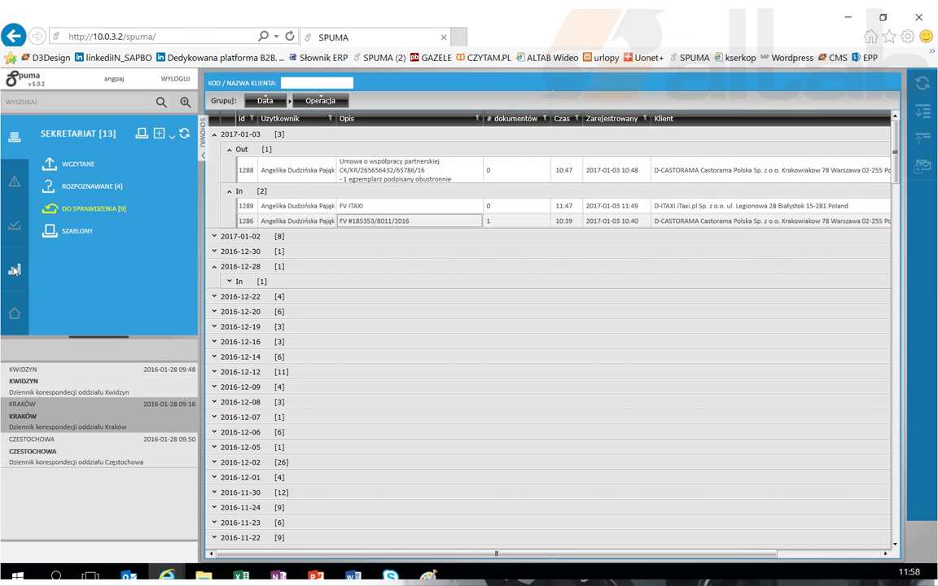
pyautogui.click(79, 211)
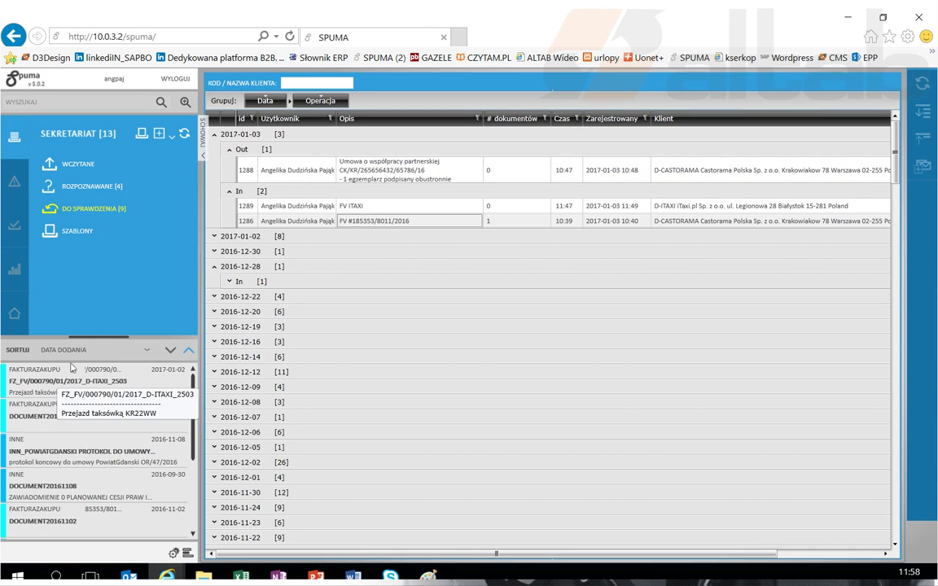
pyautogui.click(95, 384)
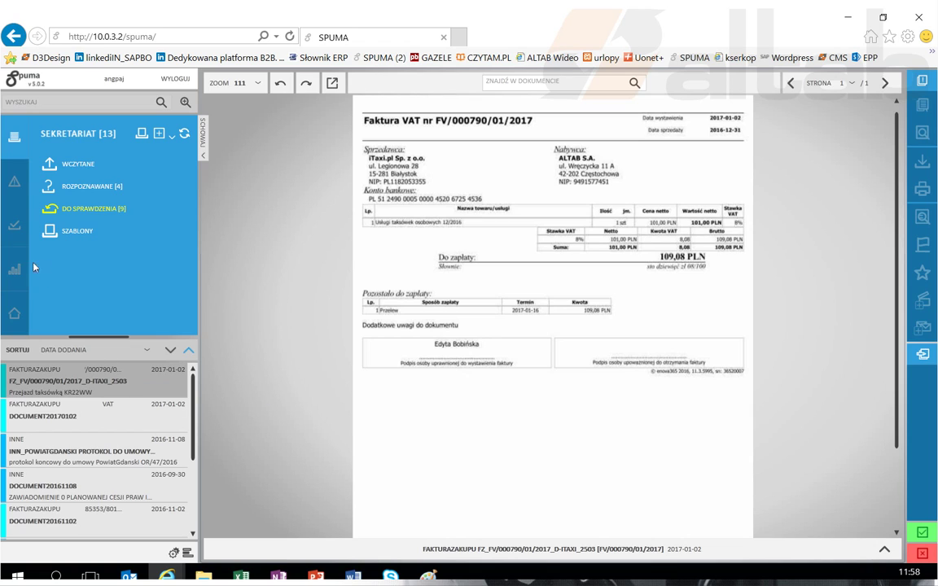
# View the documents held in the Schowek of the SPECJALNE section and return to the list of correspondence journals
pyautogui.click(12, 275)
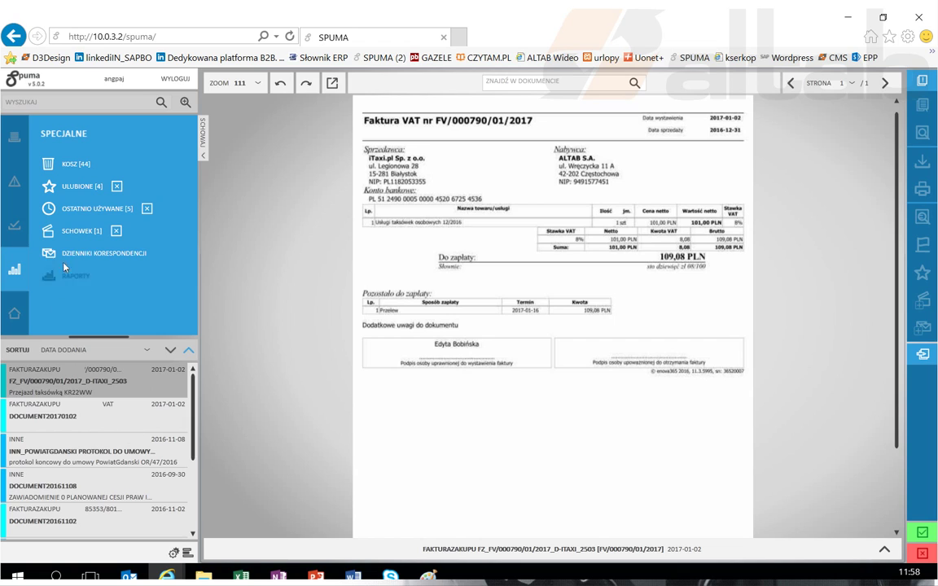
pyautogui.click(93, 253)
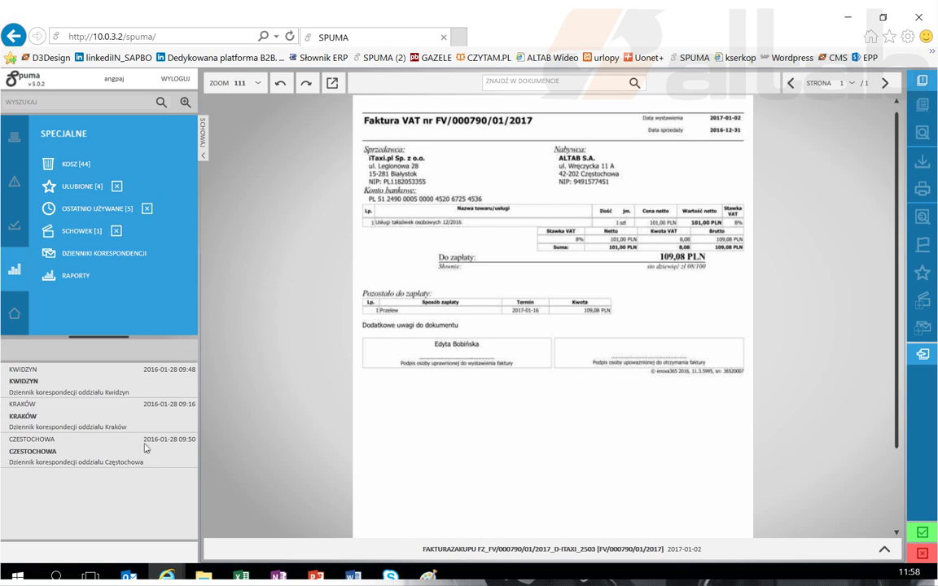
pyautogui.click(88, 232)
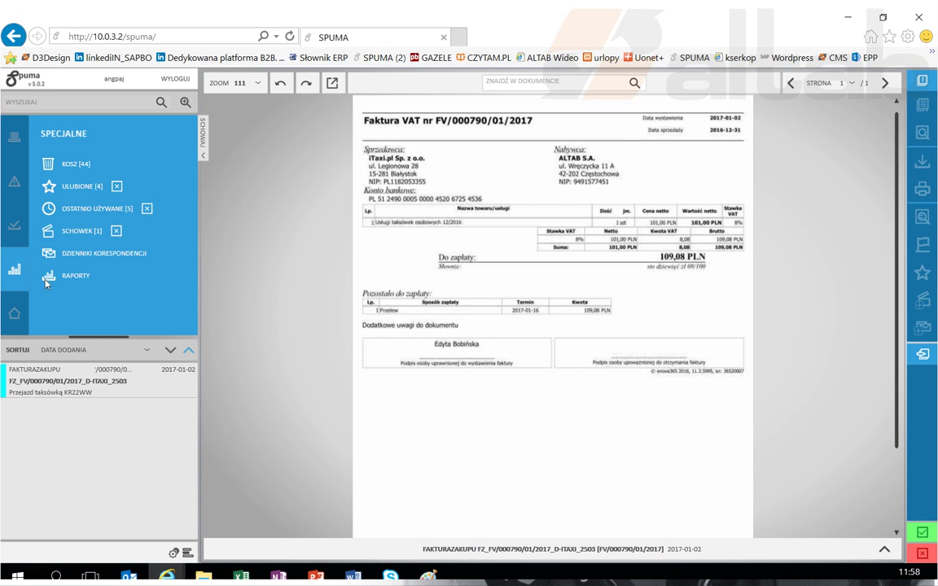
pyautogui.click(50, 253)
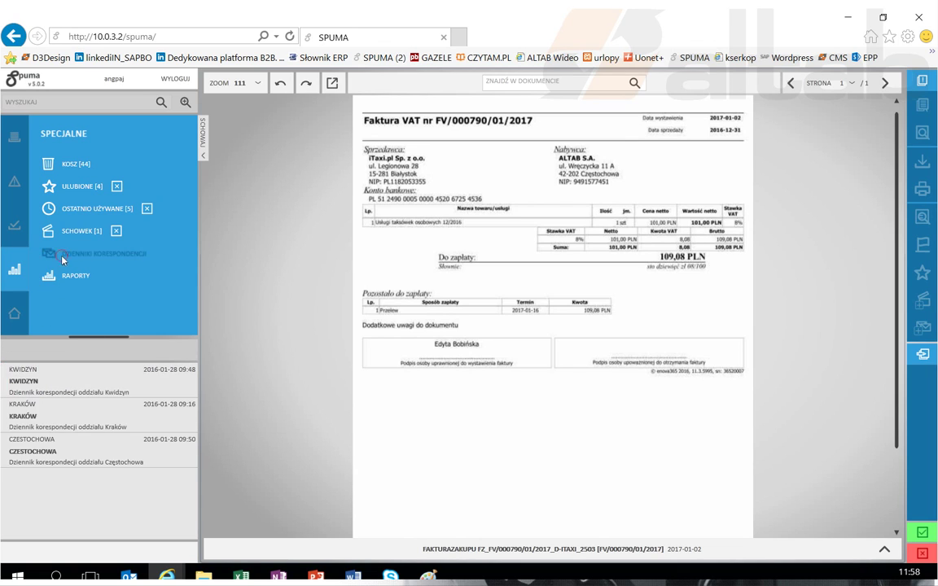
# Open the FV ITAXI entry in the In subgroup of 2017-01-03 in the Kraków correspondence journal
pyautogui.click(94, 413)
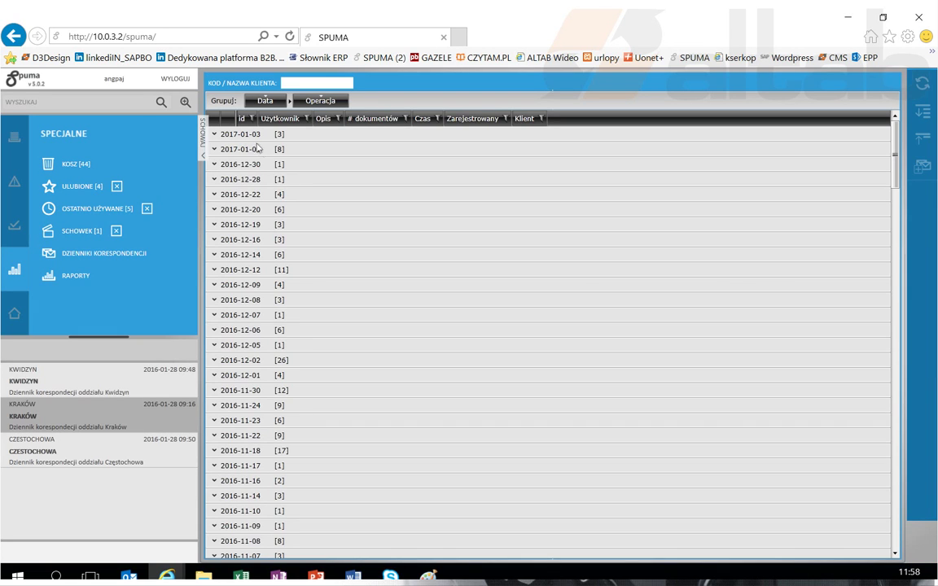
pyautogui.click(234, 133)
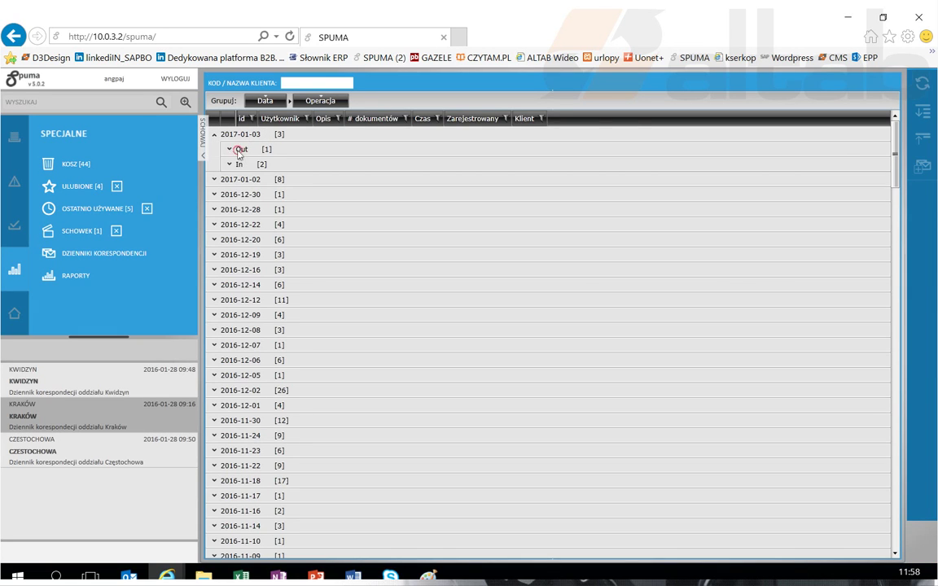
pyautogui.click(234, 150)
pyautogui.click(235, 189)
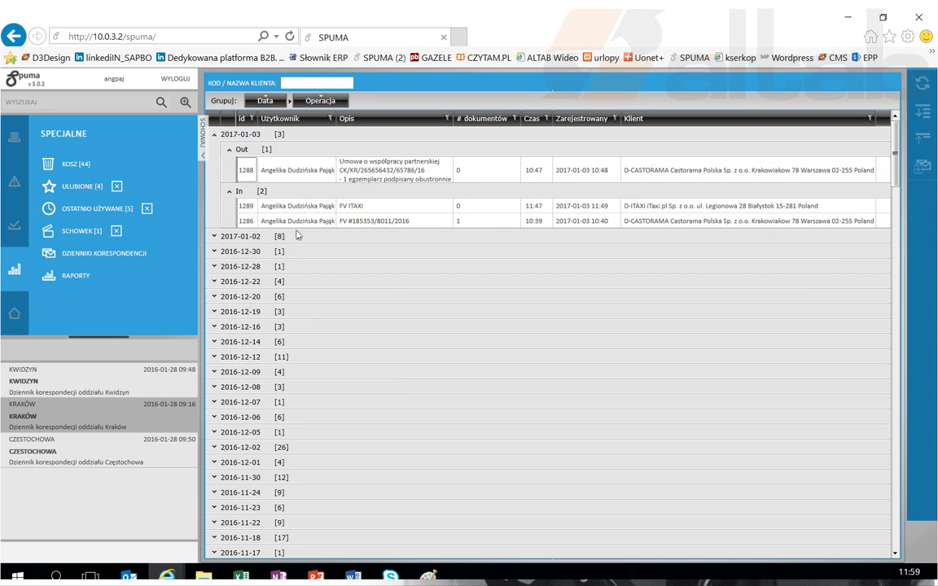
pyautogui.doubleClick(454, 208)
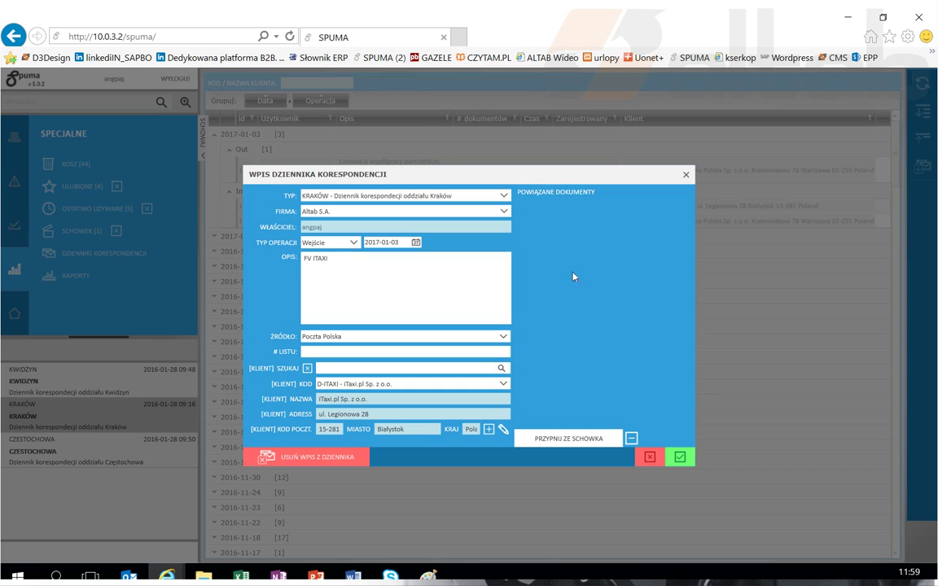
# Pin the D-ITAXI purchase invoice from the clipboard to the entry as a selected linked document and save the entry
pyautogui.click(569, 440)
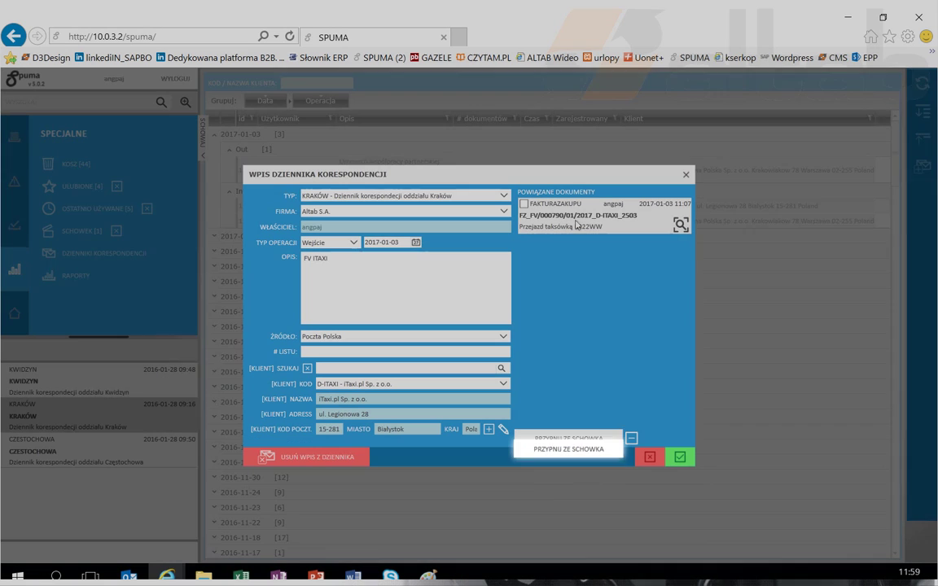
pyautogui.click(523, 203)
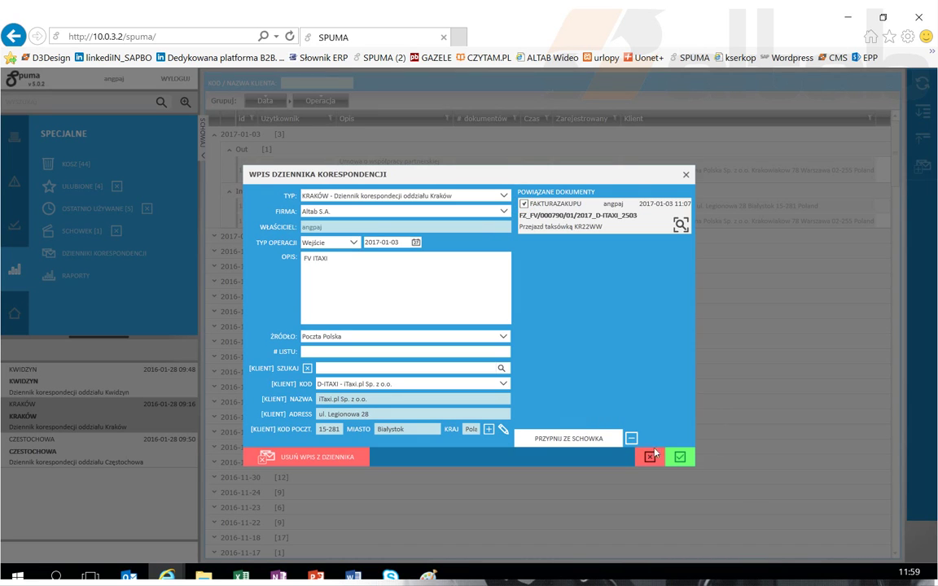
pyautogui.click(680, 458)
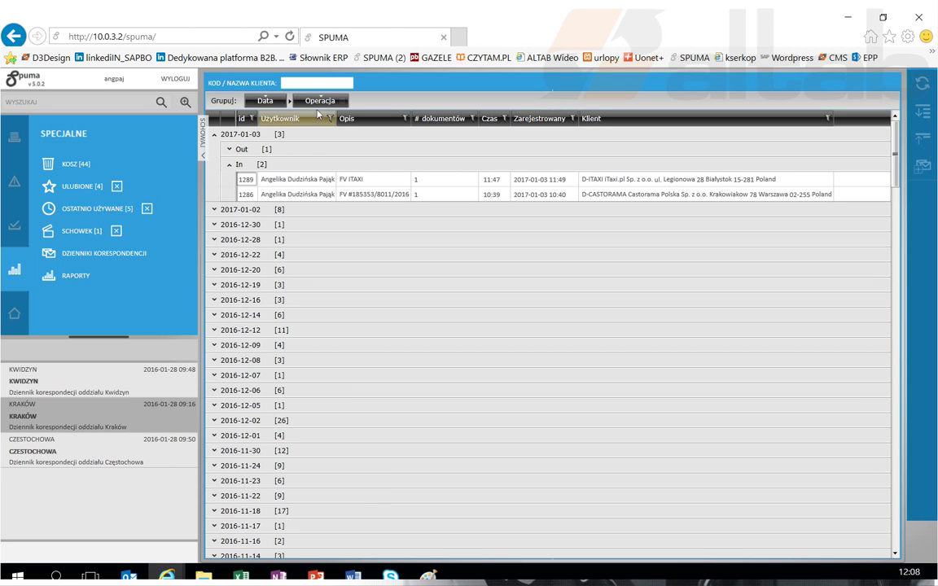
# Filter the Kraków journal by client "castor" to view the matching entries, and restore the unfiltered list
pyautogui.click(293, 83)
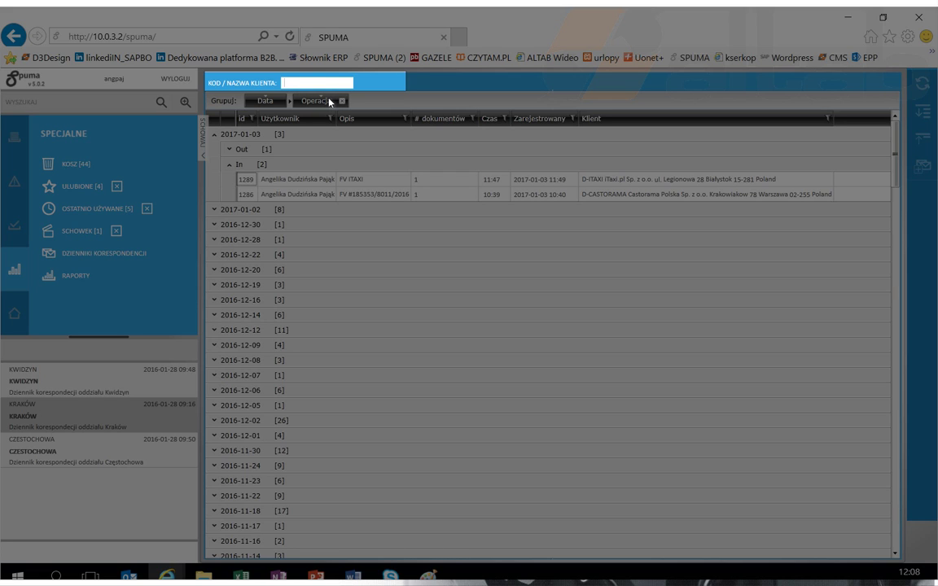
pyautogui.write('castor')
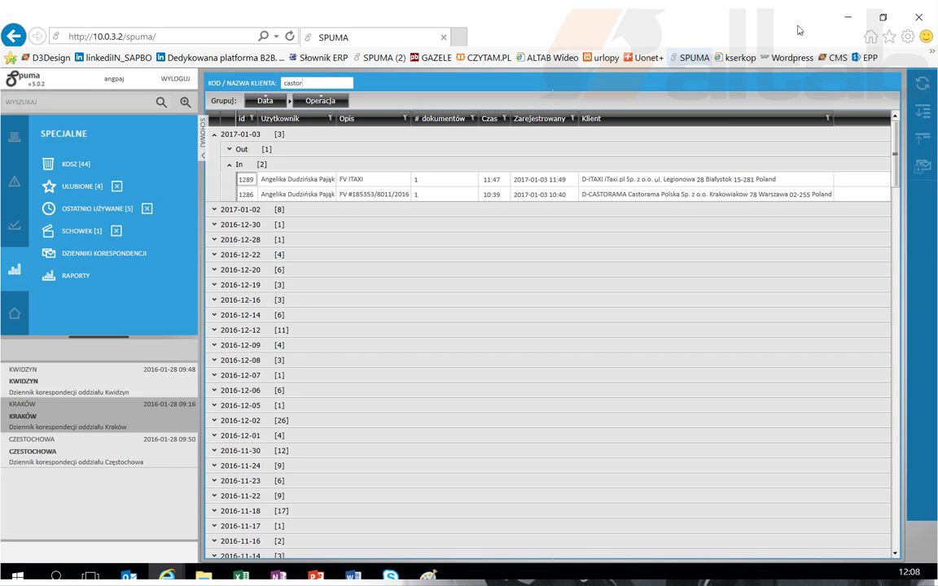
pyautogui.click(922, 84)
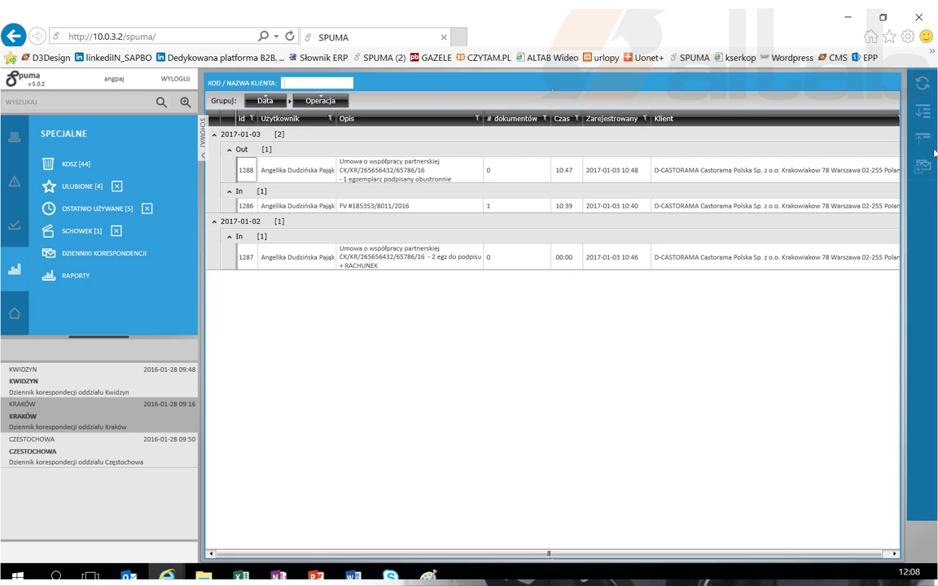
pyautogui.click(922, 83)
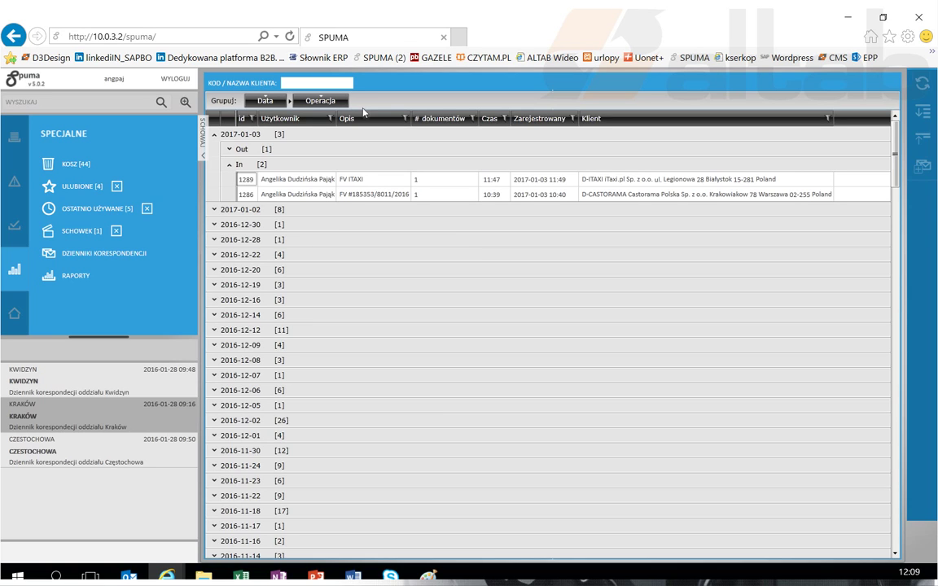
# Filter the journal entries to those whose Opis contains (zawiera) CK/KR/265656432/65786/16
pyautogui.click(406, 119)
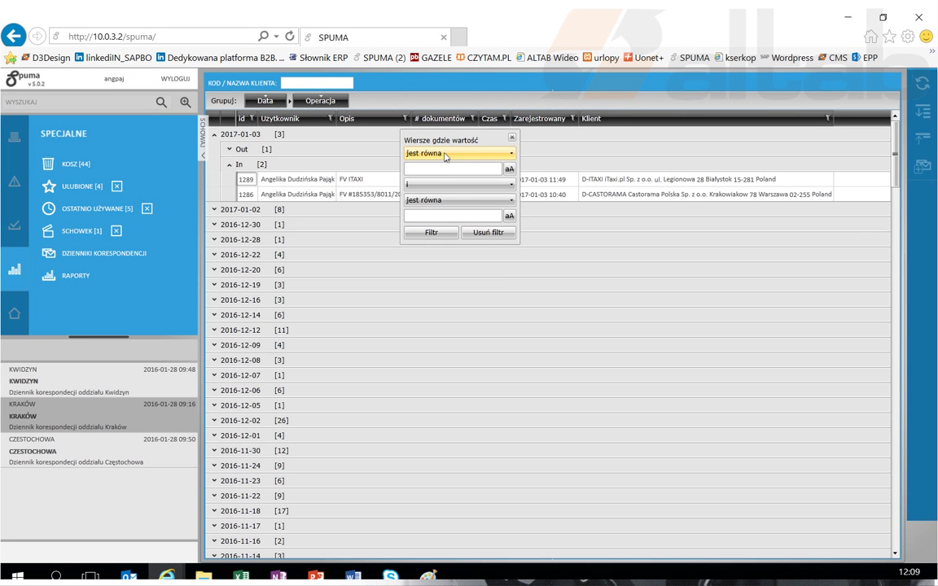
pyautogui.click(445, 155)
pyautogui.click(432, 218)
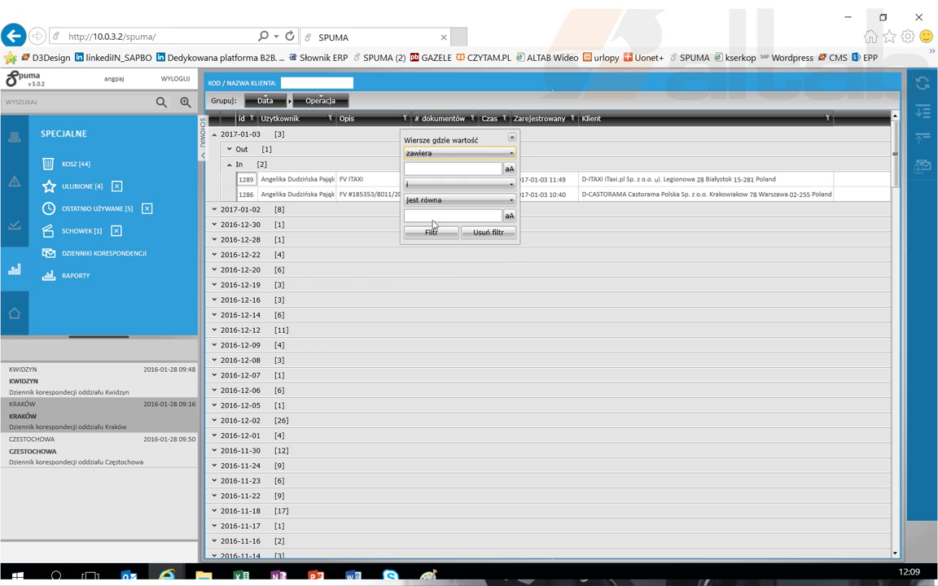
pyautogui.click(433, 221)
pyautogui.click(422, 173)
pyautogui.hotkey('ctrl', 'v')
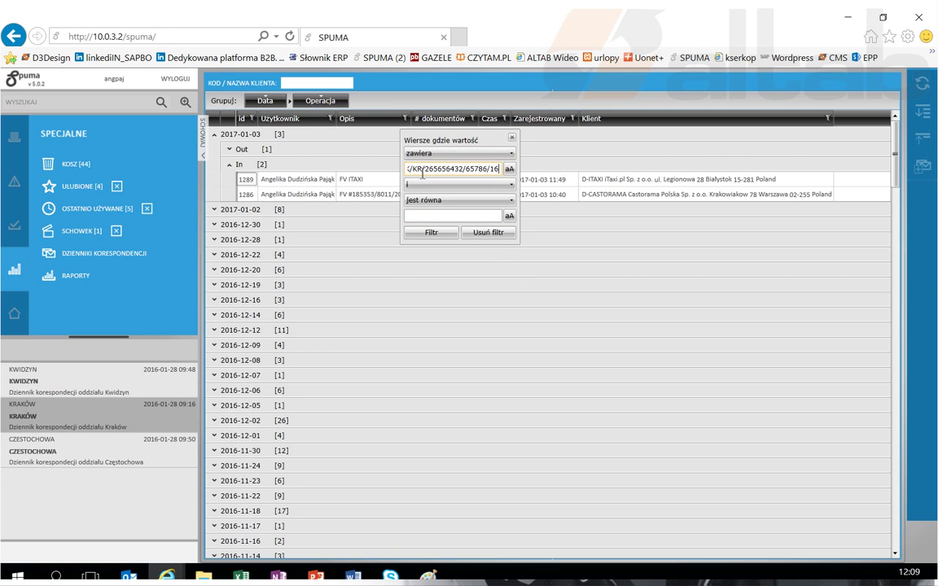
pyautogui.click(431, 234)
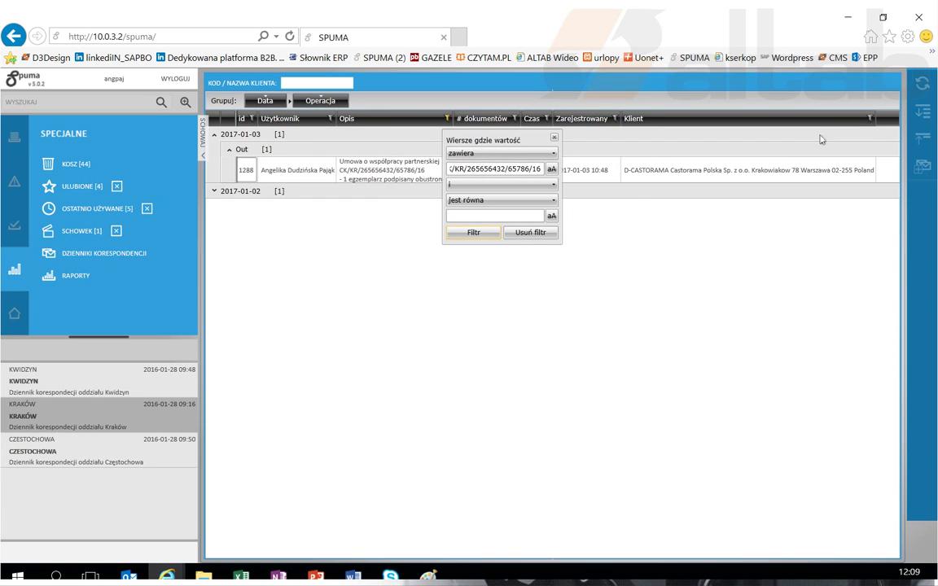
pyautogui.click(482, 233)
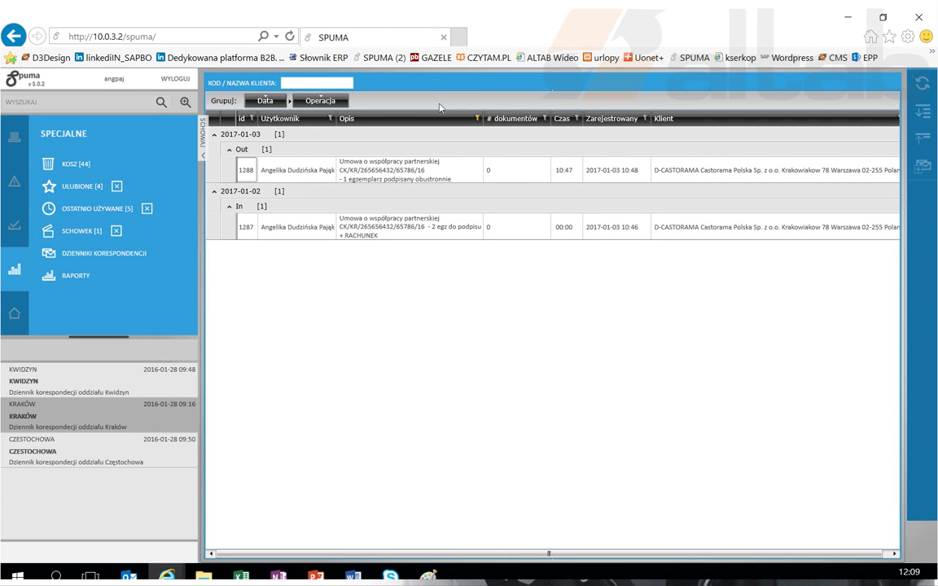
# Remove the Opis filter and look through the full list of journal entries by date
pyautogui.click(477, 118)
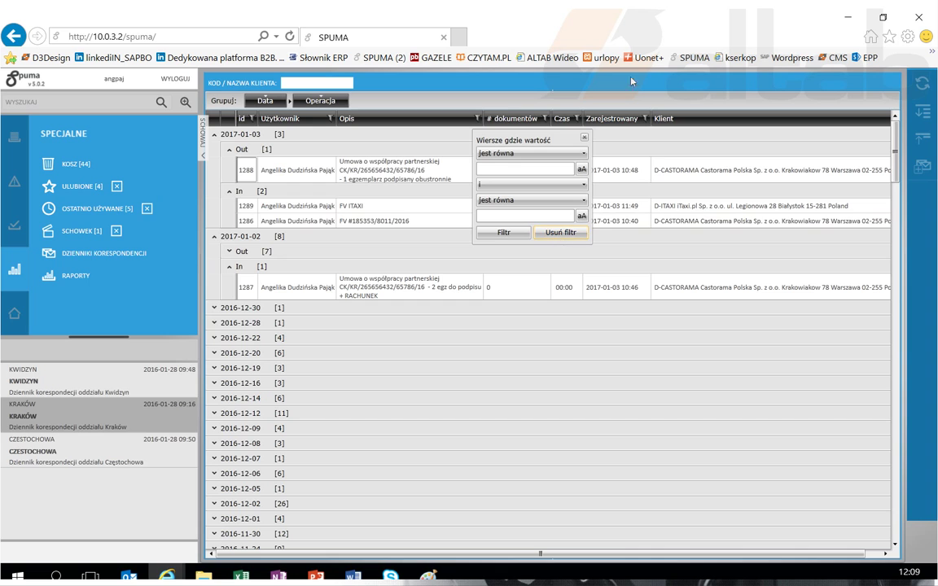
pyautogui.scroll(-2, 424, 288)
pyautogui.scroll(-2, 407, 276)
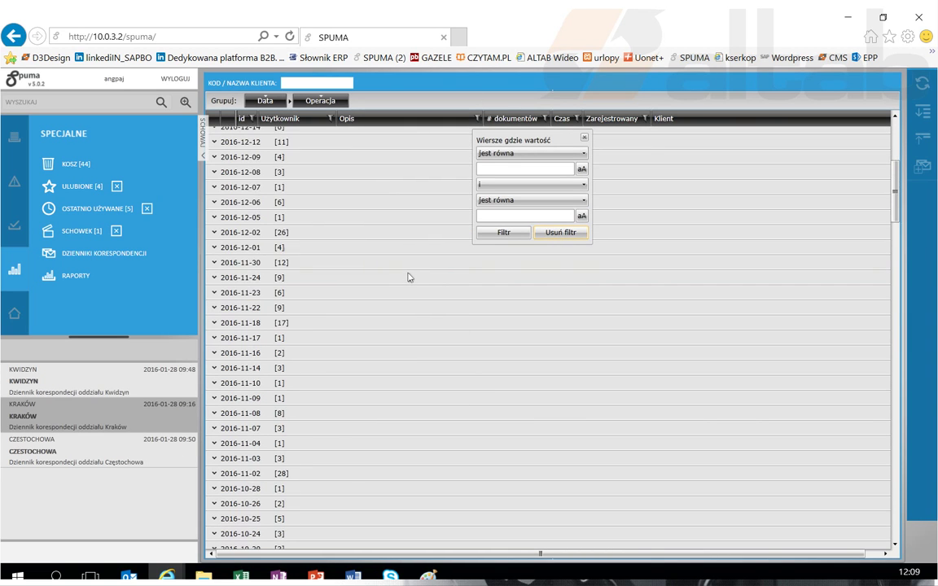
pyautogui.scroll(3, 407, 276)
pyautogui.scroll(2, 405, 274)
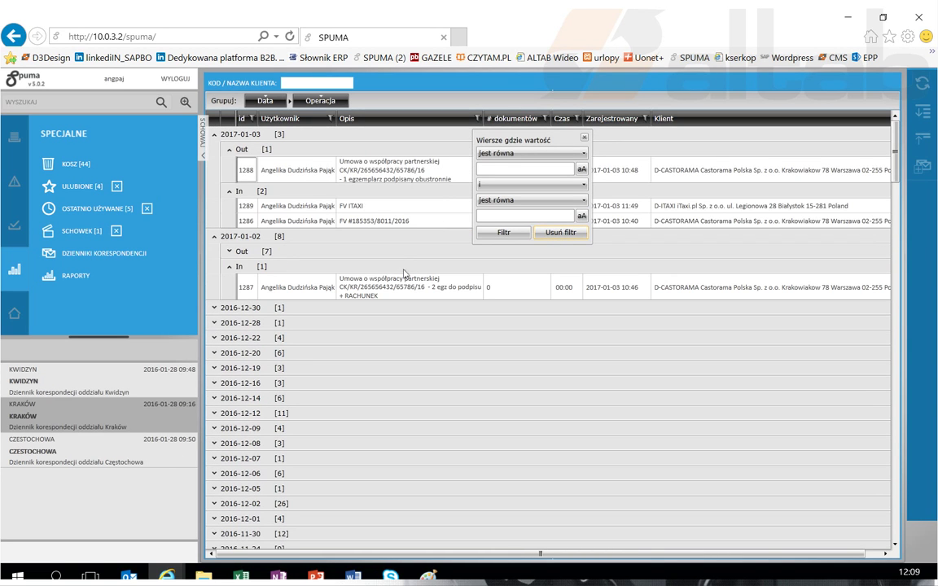